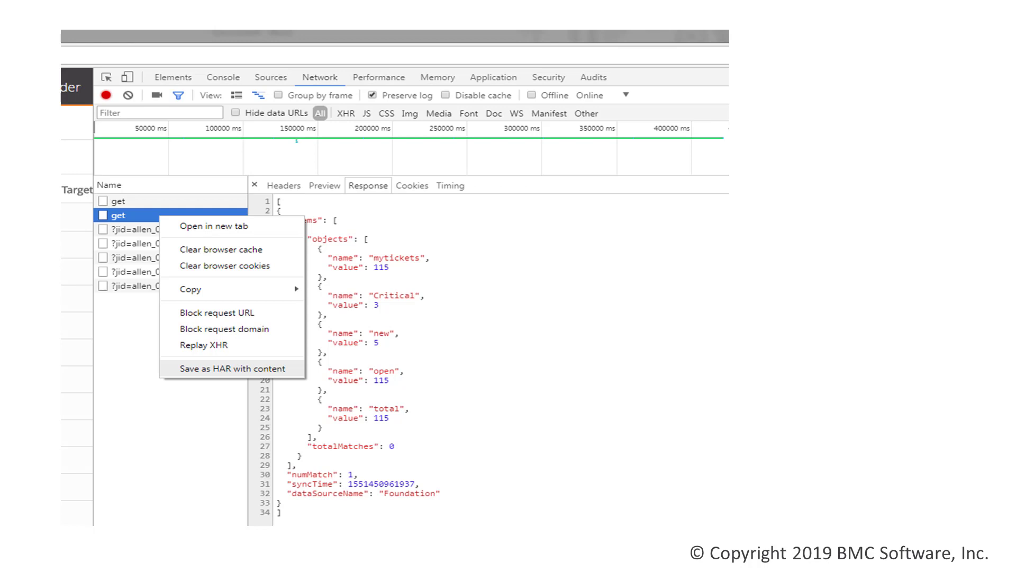
- Choose 'Save as HAR with content' to bring up the Save As dialog for the .har file
left_click(233, 368)
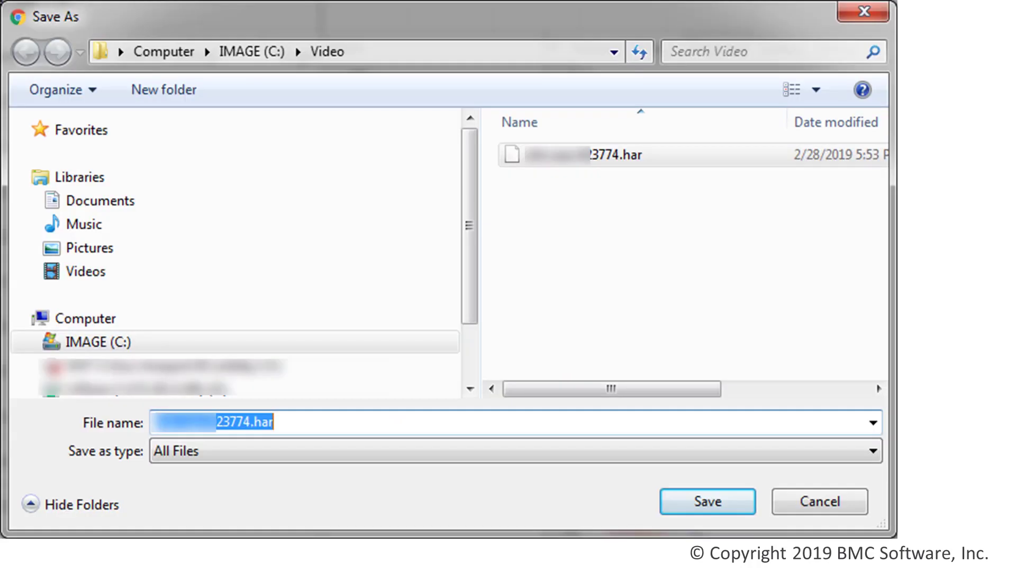